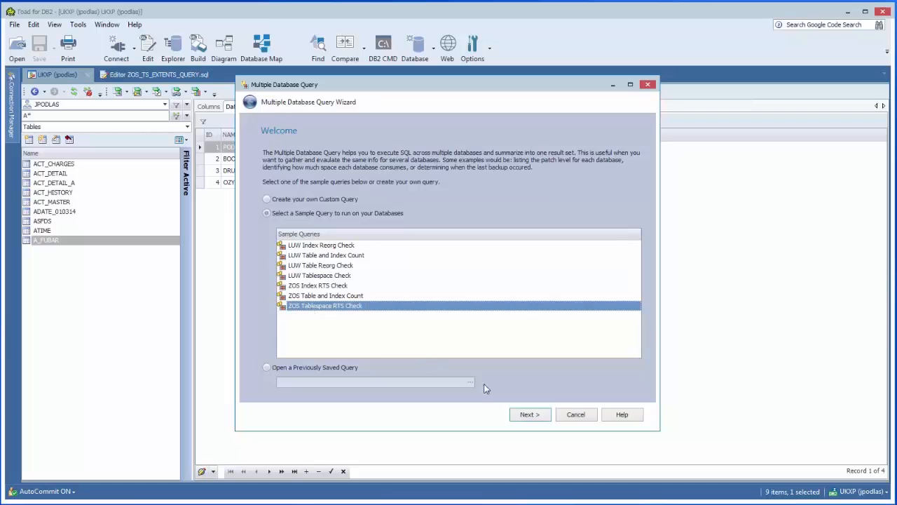
Proceed with the ZOS Tablespace RTS Check sample query and choose UKXB and UKXP as the servers to query
left_click(529, 414)
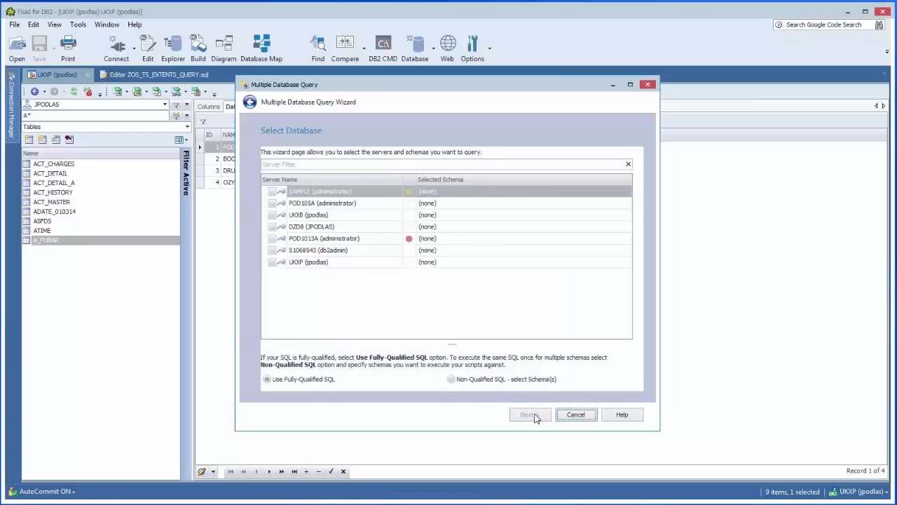
left_click(273, 220)
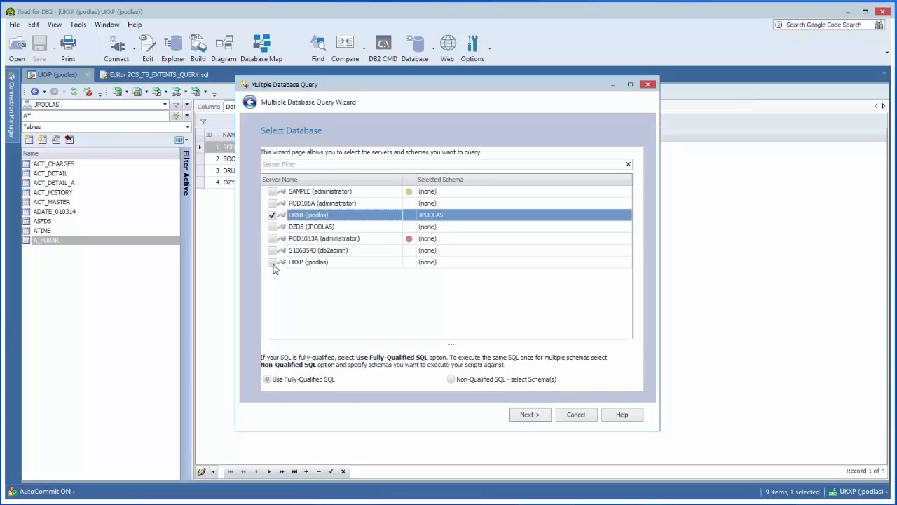
left_click(272, 263)
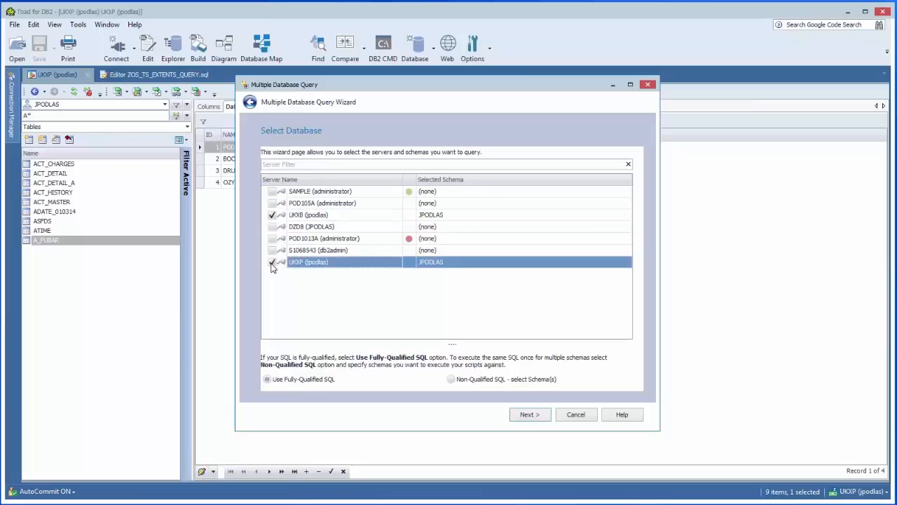
left_click(529, 414)
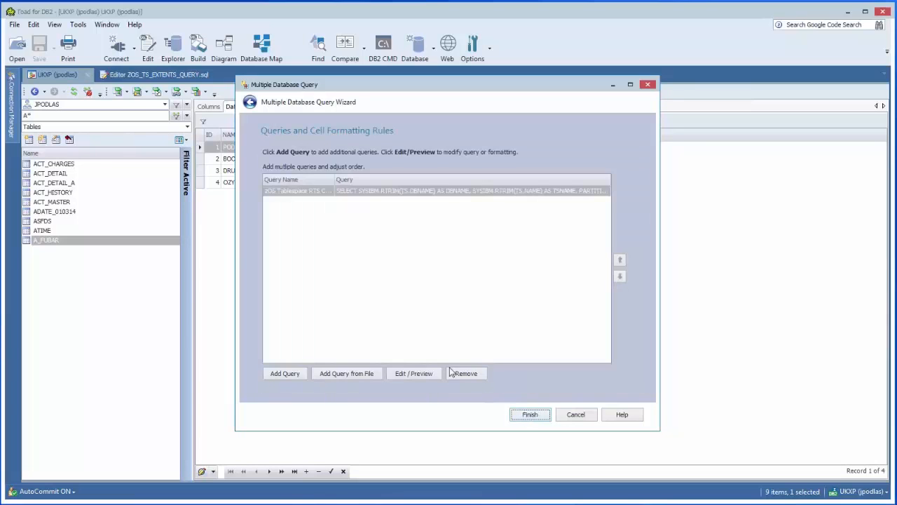
Open the tablespace RTS query for editing and add a cell formatting rule for SPACE > 77
left_click(412, 373)
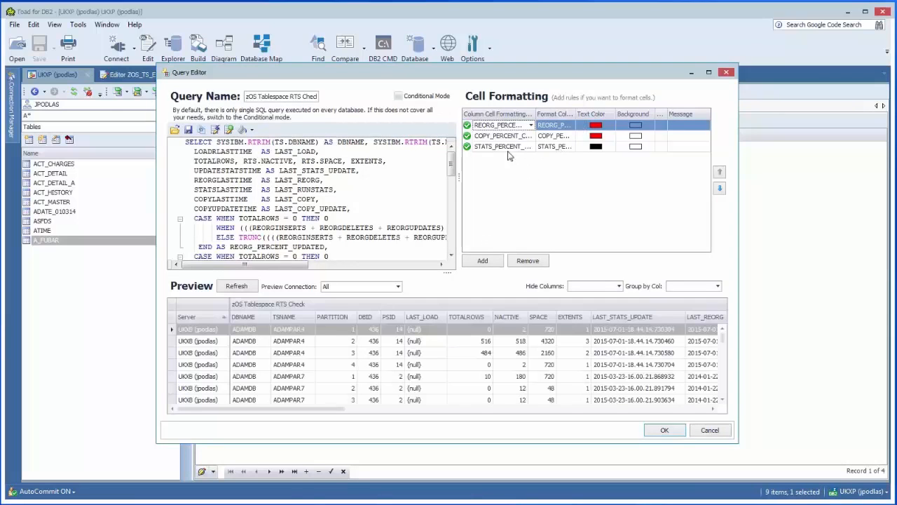
left_click(484, 261)
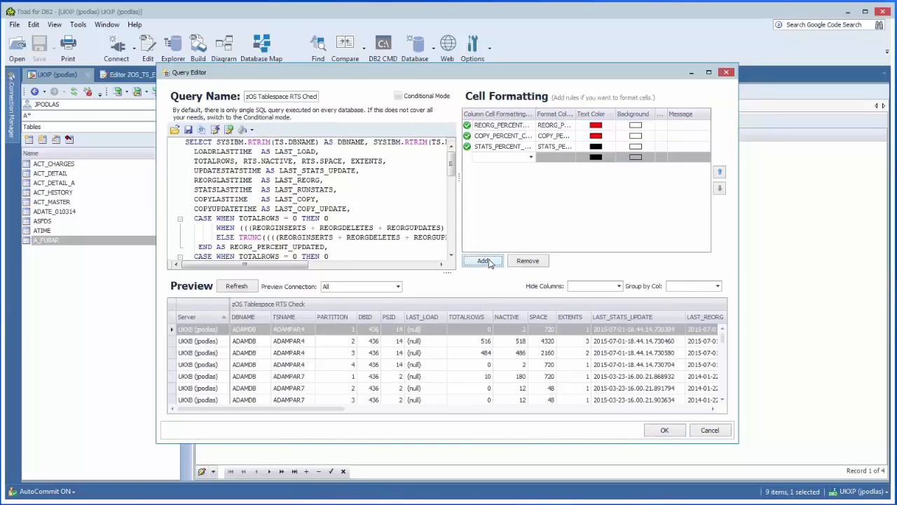
left_click(531, 157)
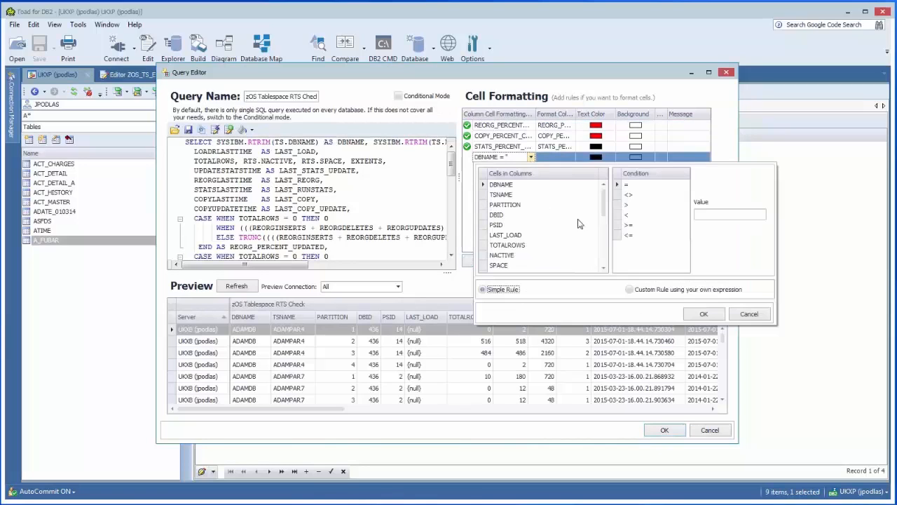
mouse_move(603, 214)
left_mouse_down()
mouse_move(604, 261)
mouse_move(604, 225)
left_mouse_up()
left_click(499, 235)
left_click(626, 204)
left_click(700, 216)
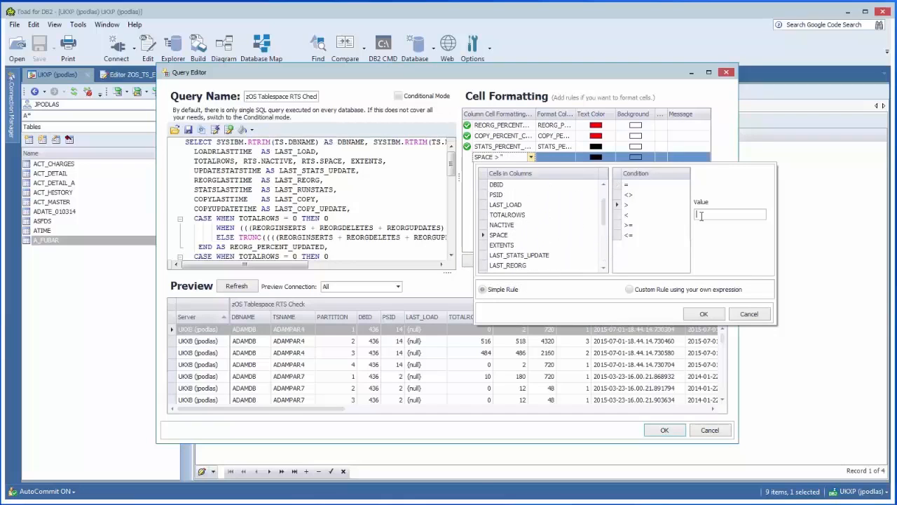
type("77")
left_click(704, 314)
Give the SPACE > 77 rule red text and a light orange background
left_click(607, 162)
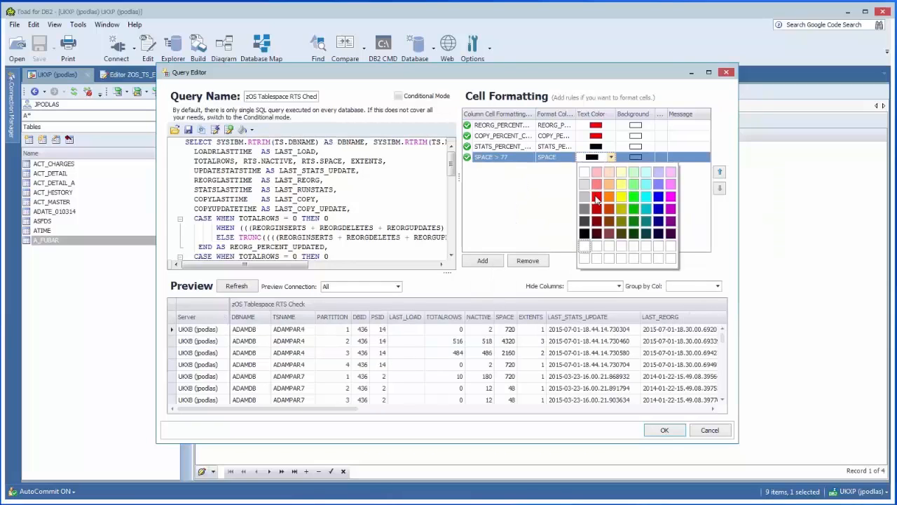
left_click(597, 197)
left_click(631, 158)
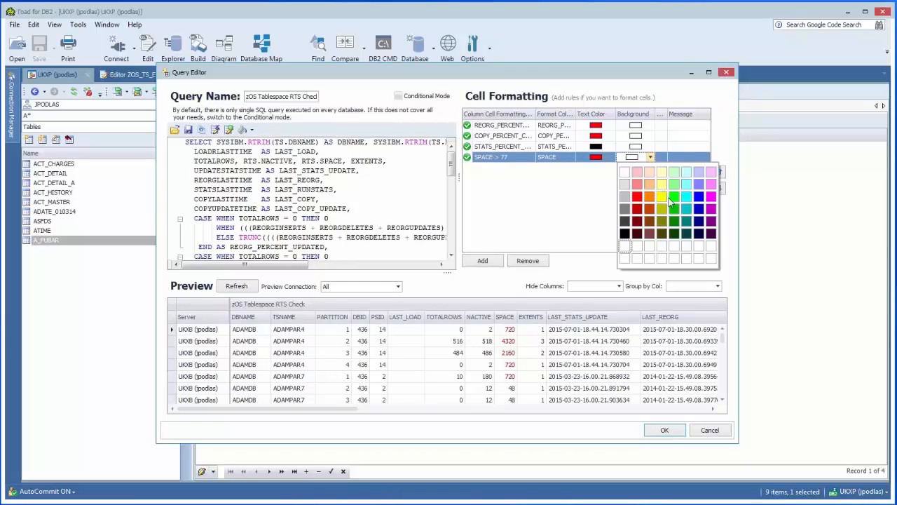
left_click(650, 173)
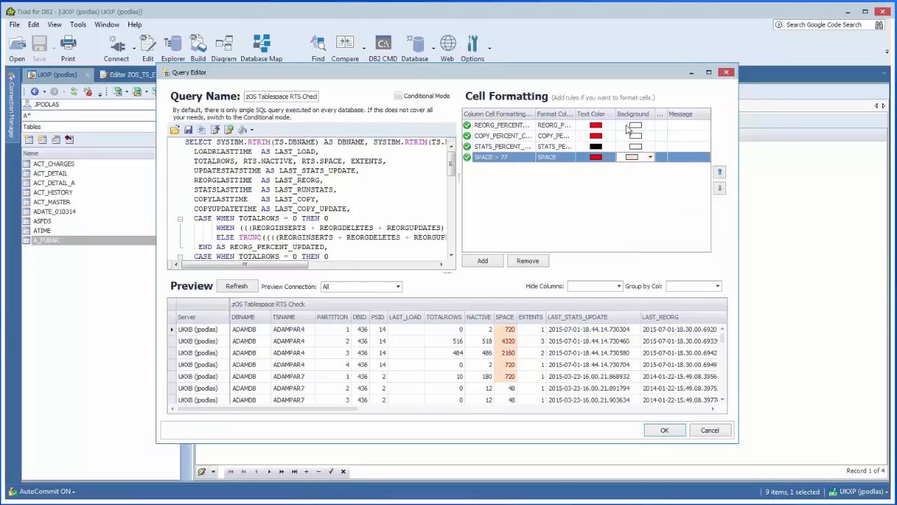
Set the REORG_PERCENT rule's background to light green and the COPY_PERCENT rule's background to light orange
left_click(633, 125)
left_click(673, 140)
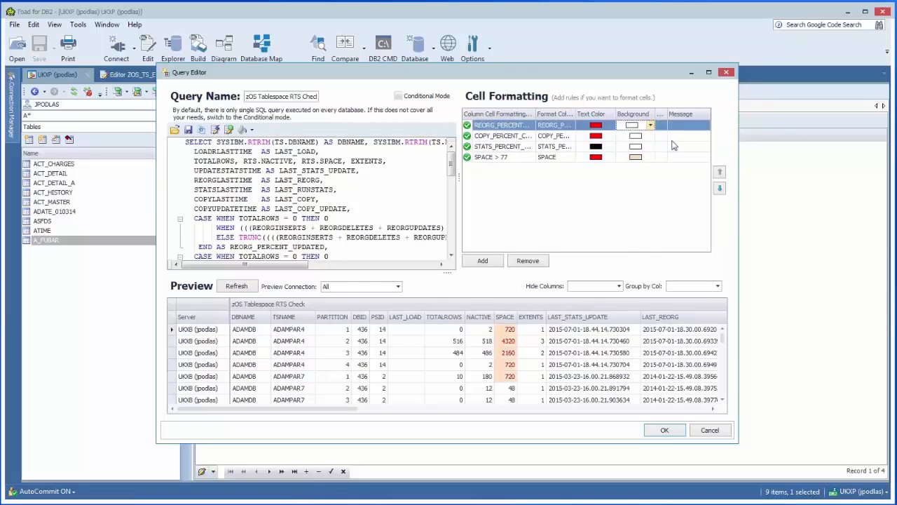
left_click(632, 135)
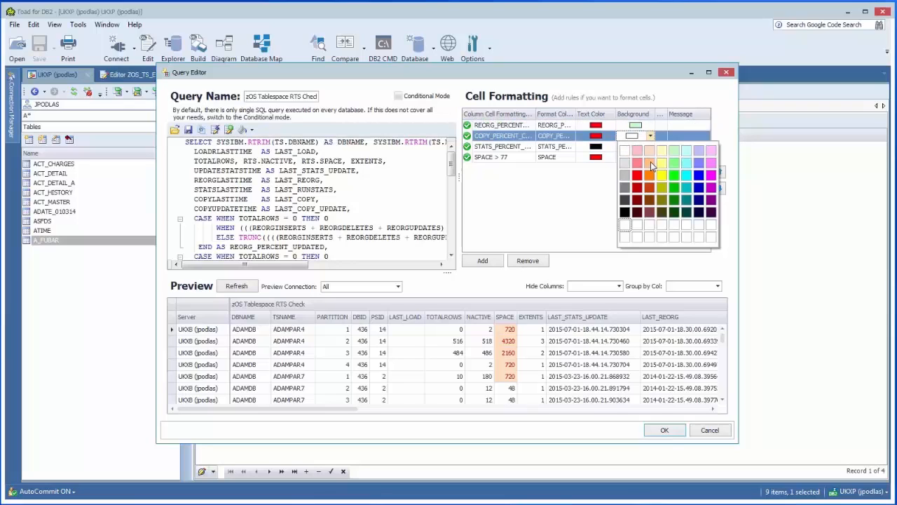
left_click(649, 151)
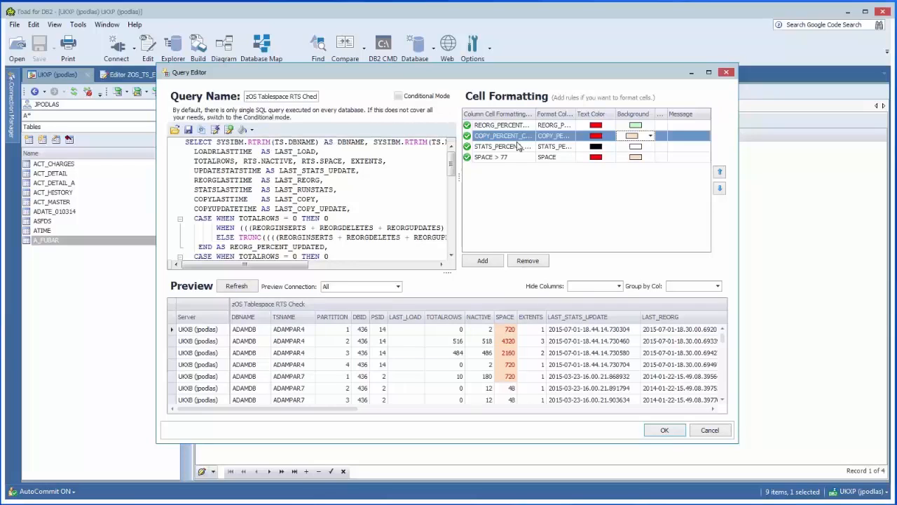
Accept the formatting rules, run the query on both databases and review the formatted cells across the results
left_click(662, 430)
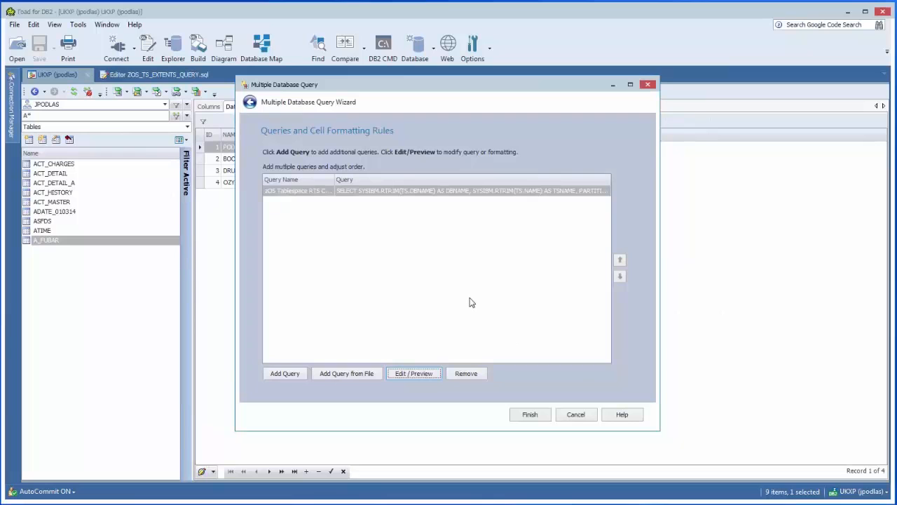
left_click(531, 414)
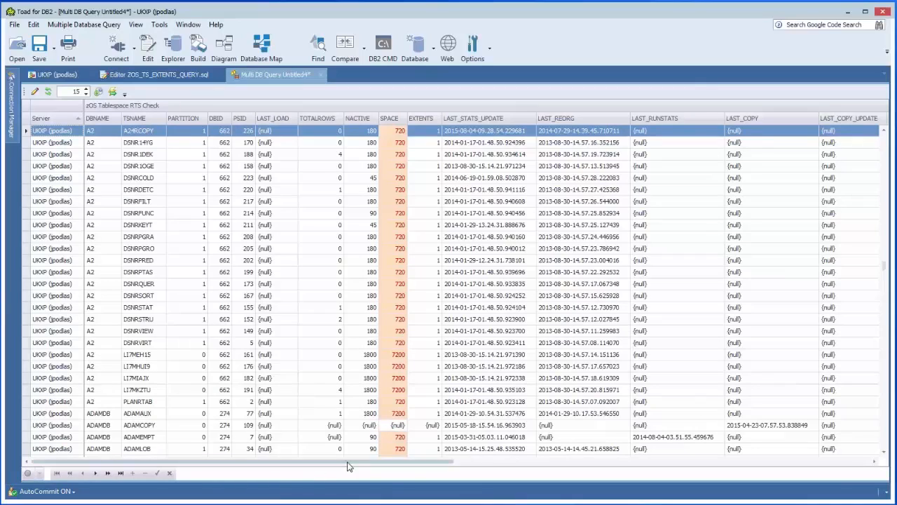
left_click_drag(349, 466, 535, 474)
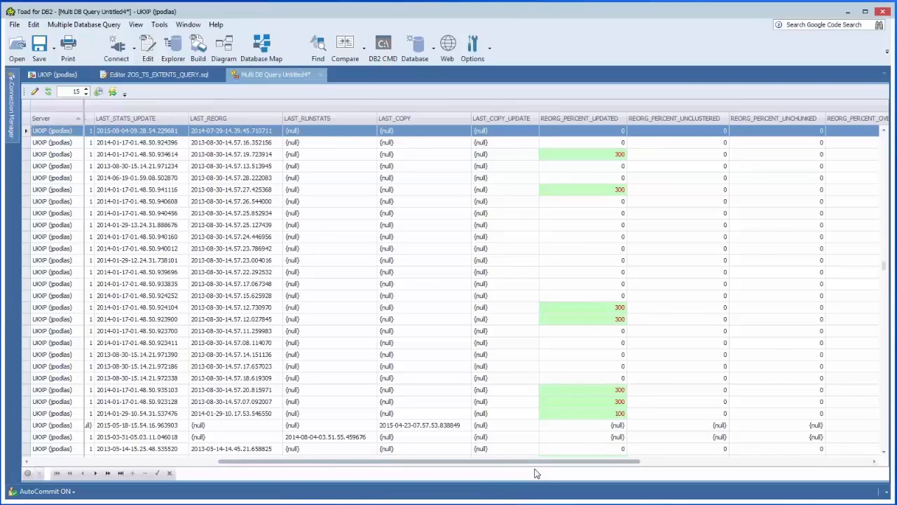
left_click_drag(535, 474, 399, 472)
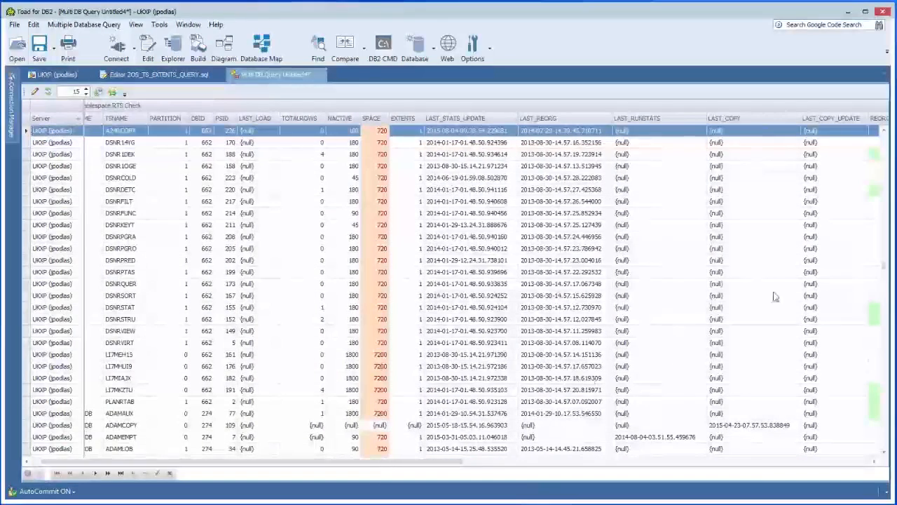
scroll(869, 283, "down", 15)
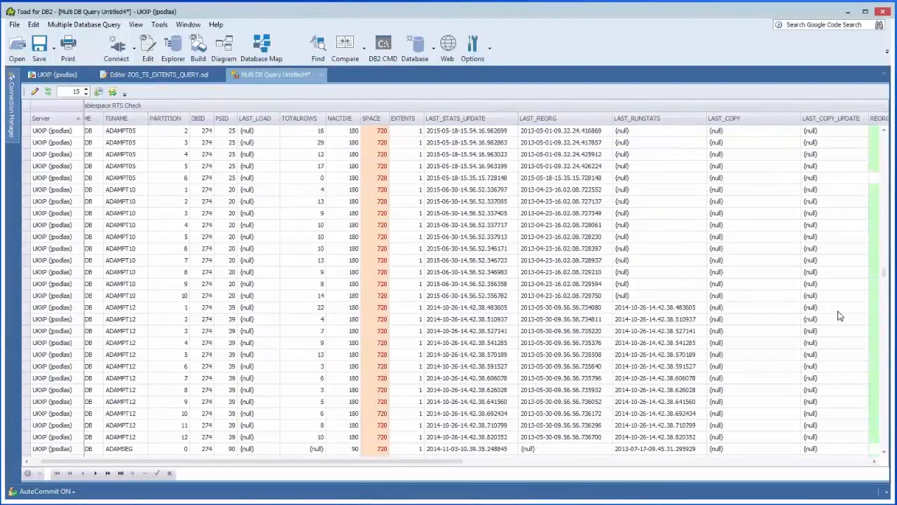
left_click_drag(885, 274, 638, 124)
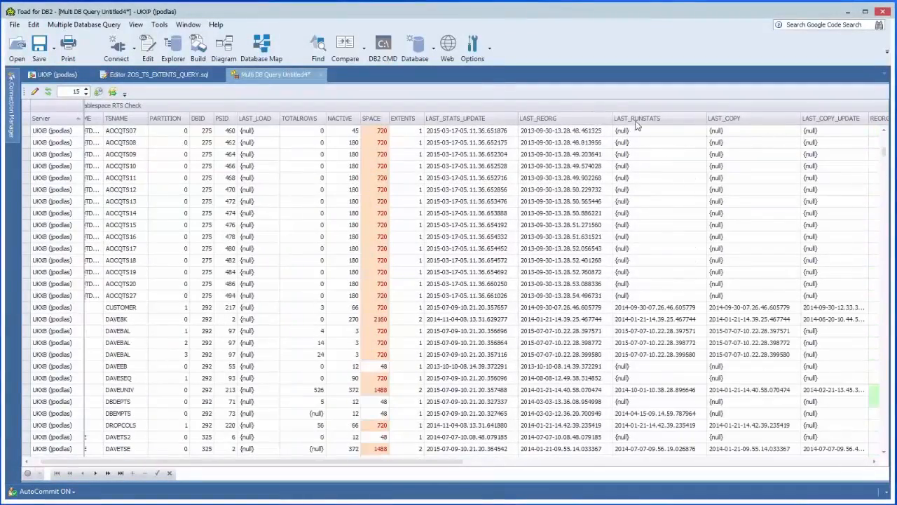
Close the query results without saving and start a custom query across multiple databases
left_click(319, 75)
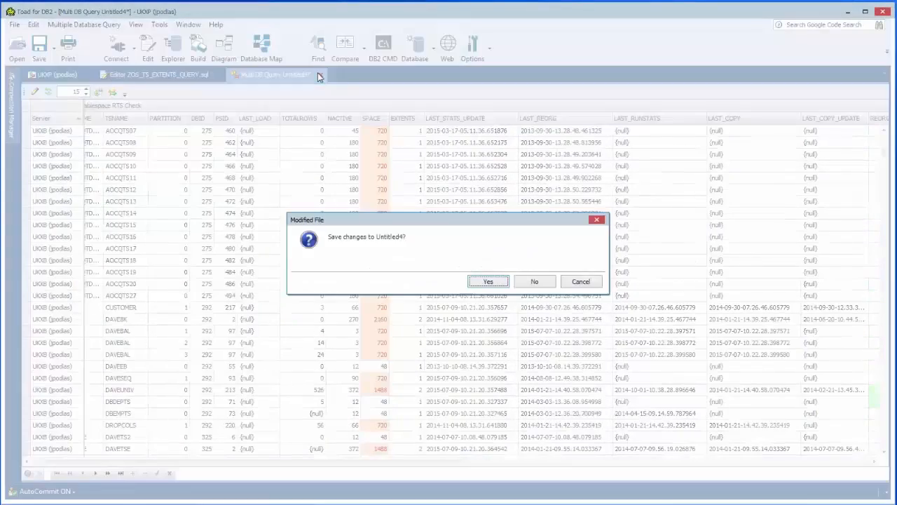
left_click(530, 282)
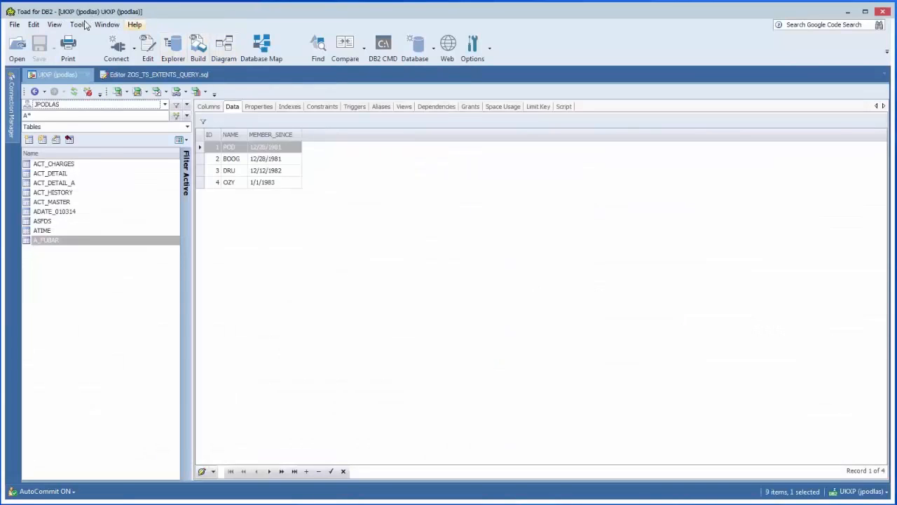
left_click(77, 25)
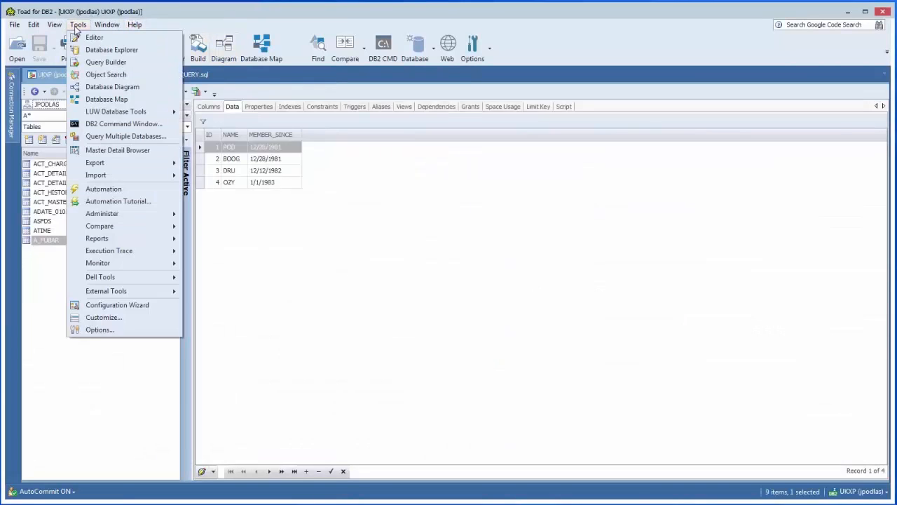
left_click(105, 137)
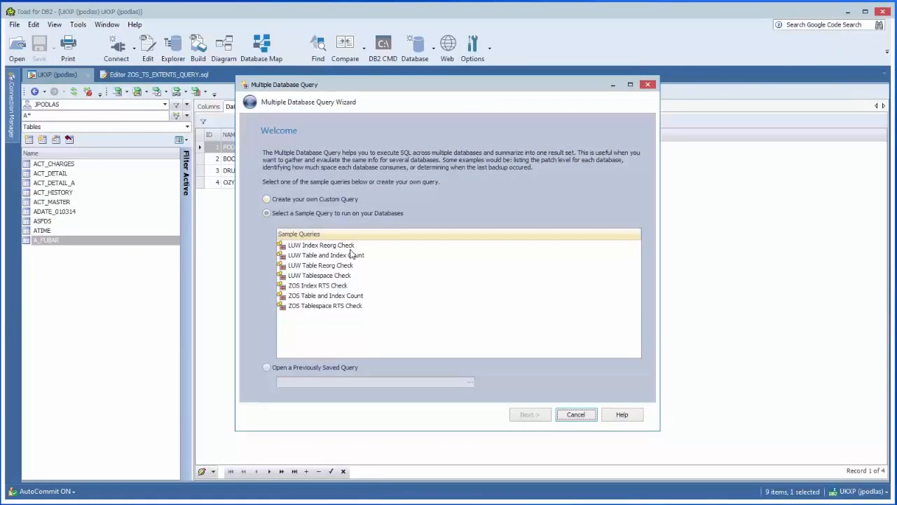
left_click(296, 200)
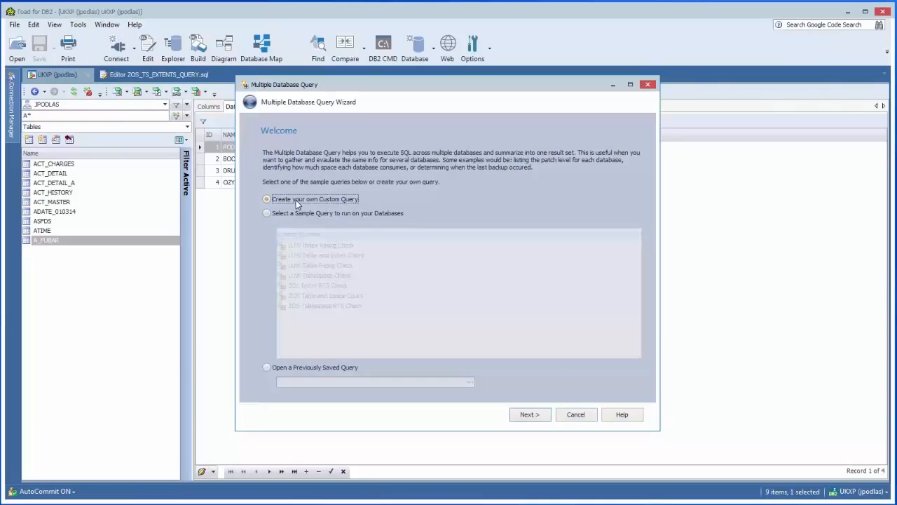
left_click(529, 415)
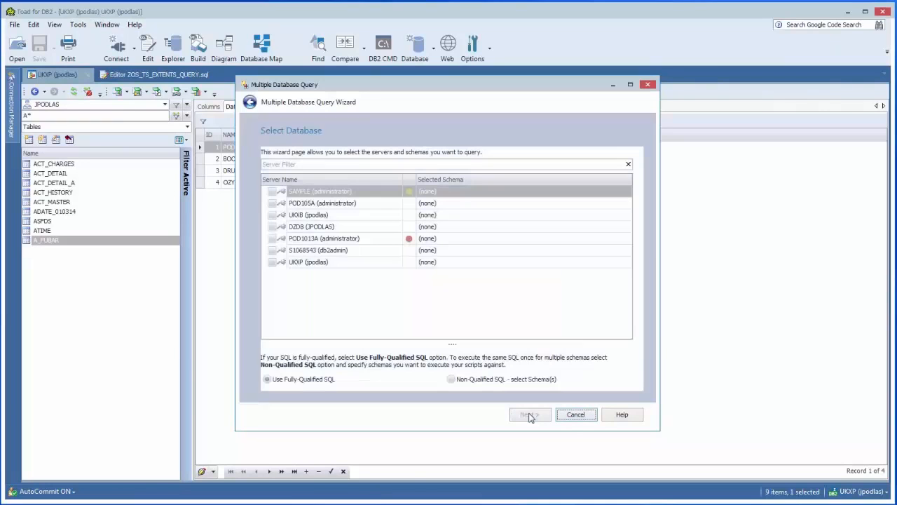
Select the UKXB and UKXP servers for the custom query, keeping fully-qualified SQL
left_click(273, 216)
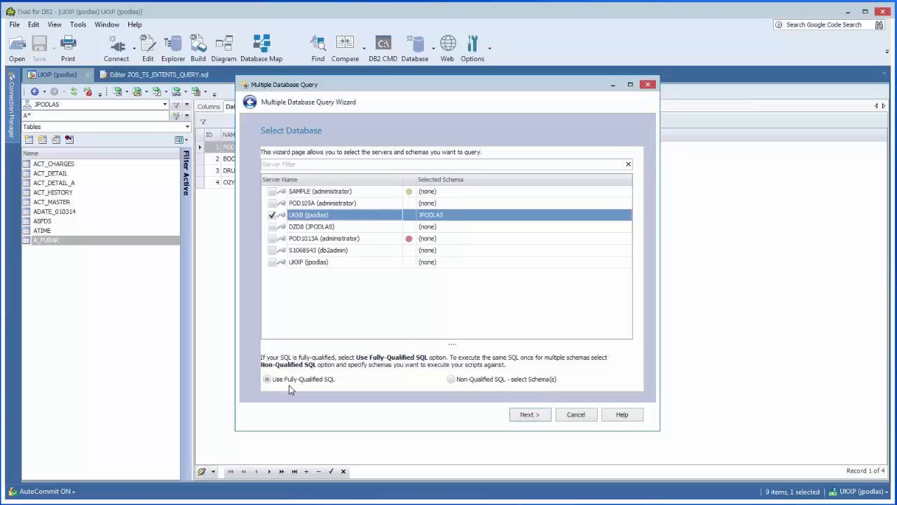
left_click(273, 263)
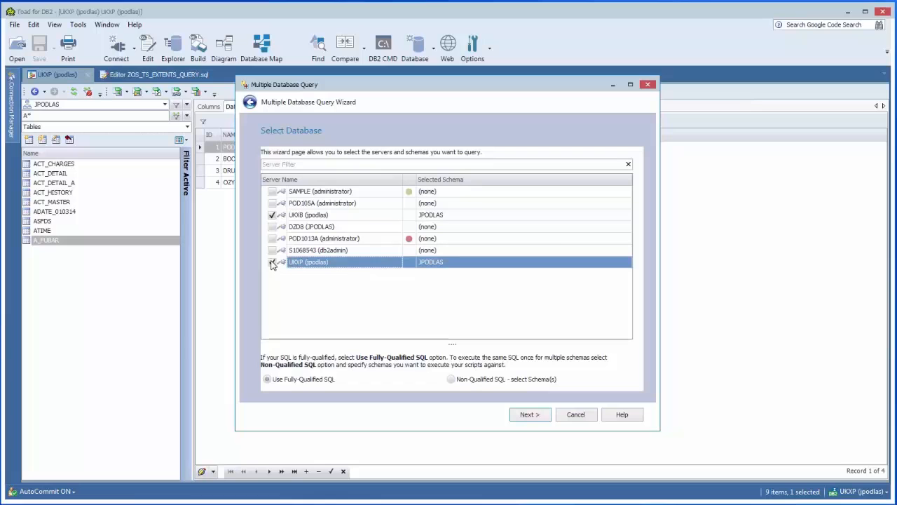
left_click(530, 415)
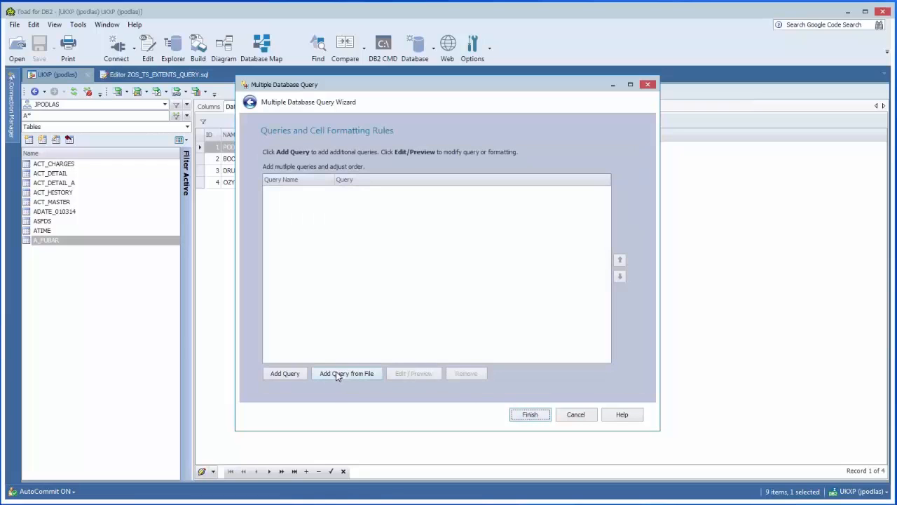
Add a query with the copied SQL that selects from SYSIBM.SYSTABLEPART where EXTENTS > 2, and refresh its preview
left_click(293, 373)
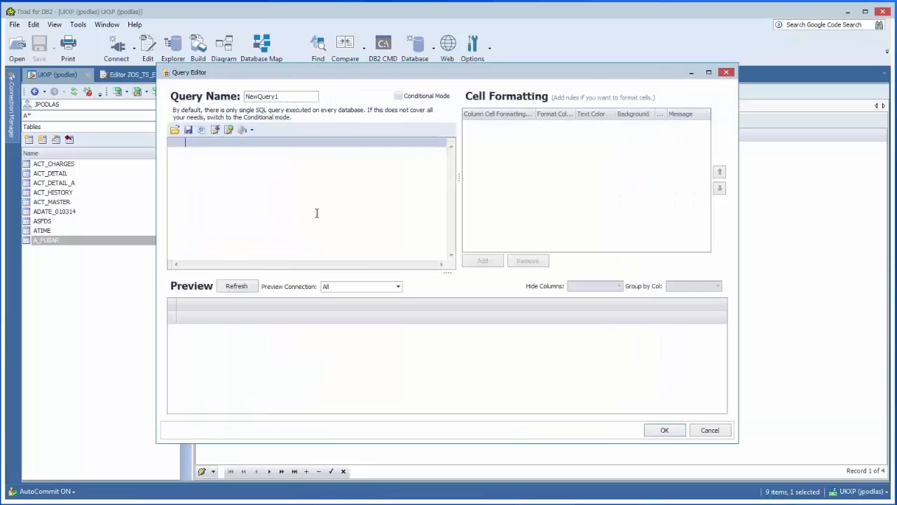
type("SELECT PARTITION, TSNAME, DBNAME, EXTENTS, STORTYPE, STORNAME, VCATNAME, CARD, FARINDREF, NEARINDREF, FROM SYSIBM.SYSTABLEPART WHERE EXTENTS > 2")
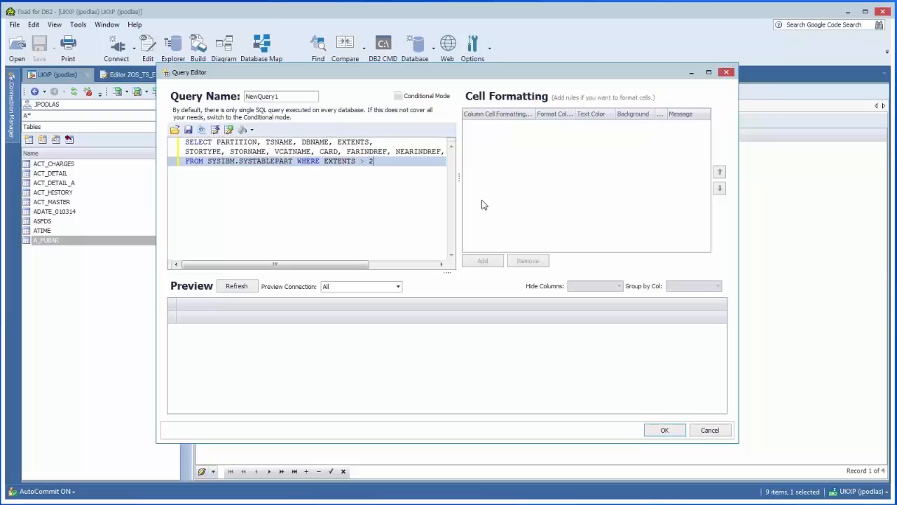
left_click(239, 287)
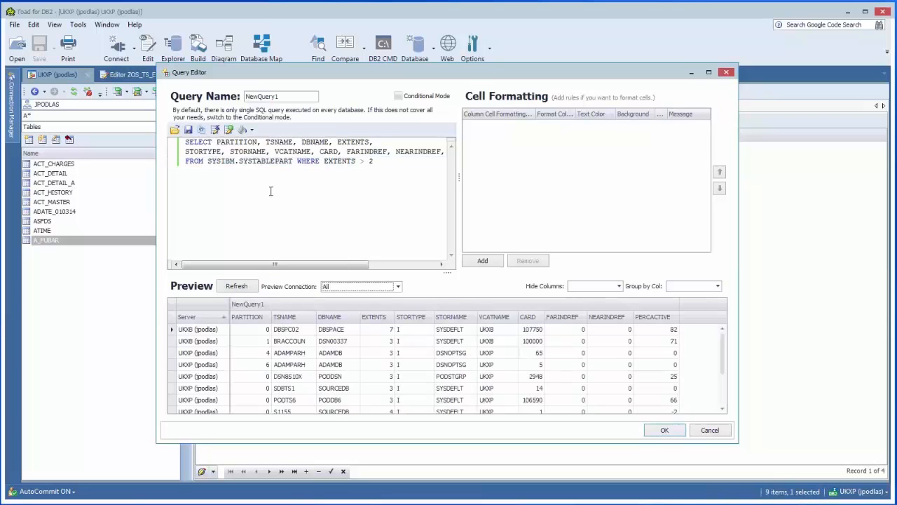
Add a simple cell formatting rule for EXTENTS > 5 to the new query
left_click(483, 260)
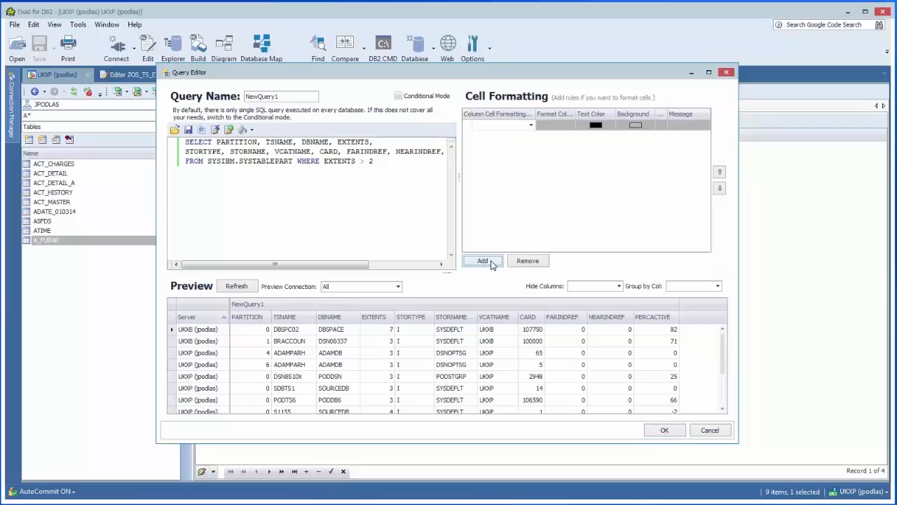
left_click(532, 124)
left_click(518, 184)
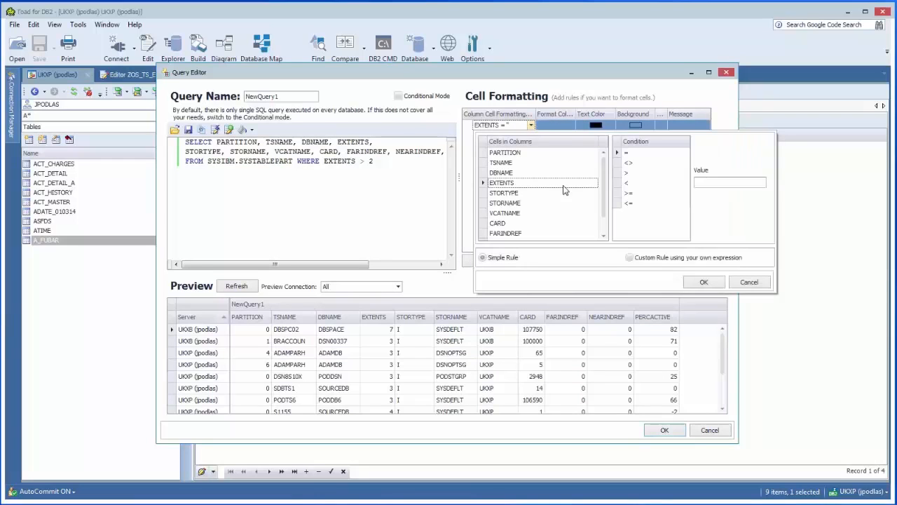
left_click(627, 173)
left_click(708, 183)
type("5")
left_click(703, 282)
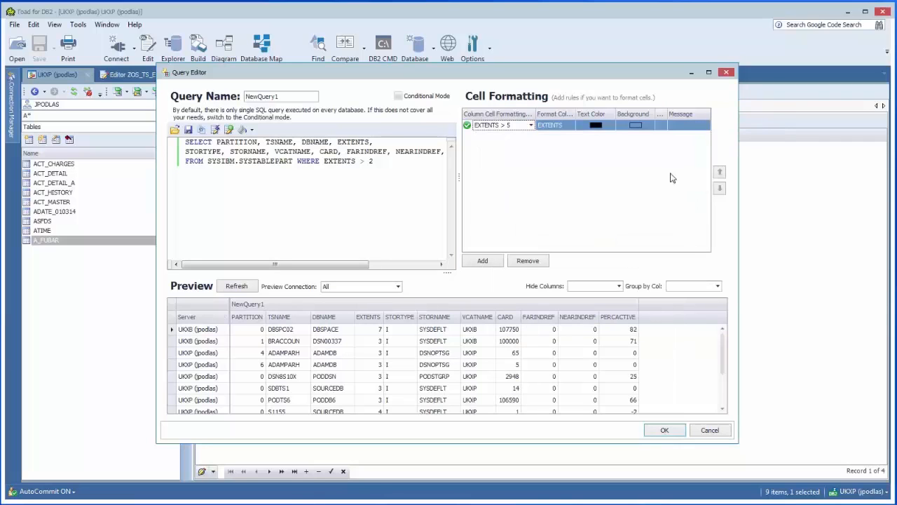
Format the EXTENTS > 5 rule with red text on a light orange background
left_click(598, 127)
left_click(600, 167)
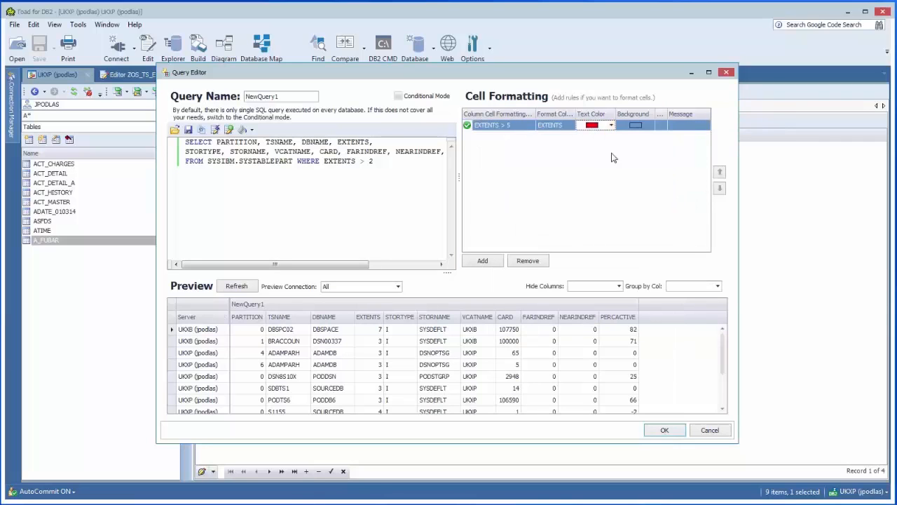
left_click(633, 126)
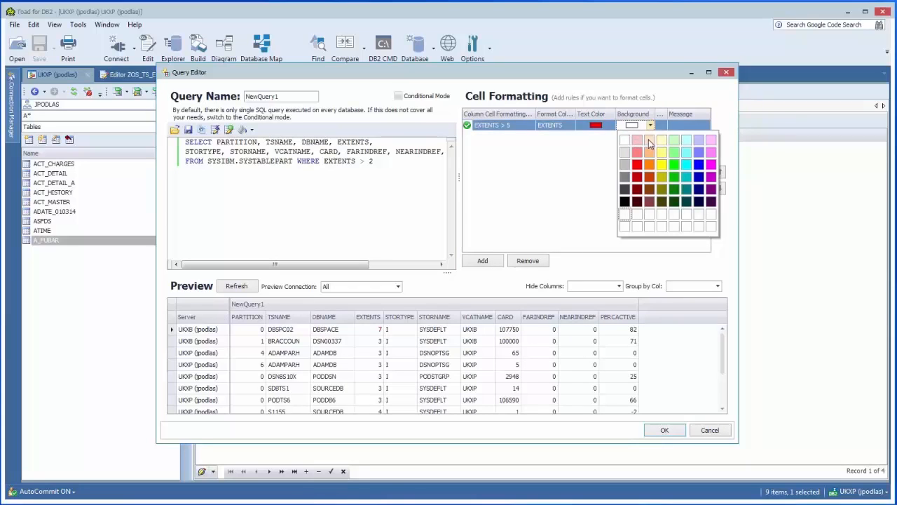
left_click(648, 140)
Add a second simple cell formatting rule for CARD > 1000
left_click(495, 264)
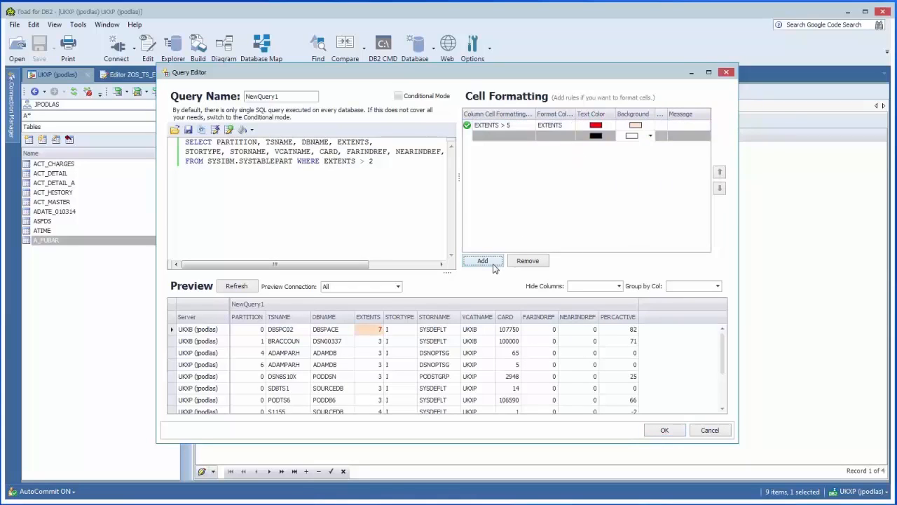
left_click(522, 138)
left_click(509, 235)
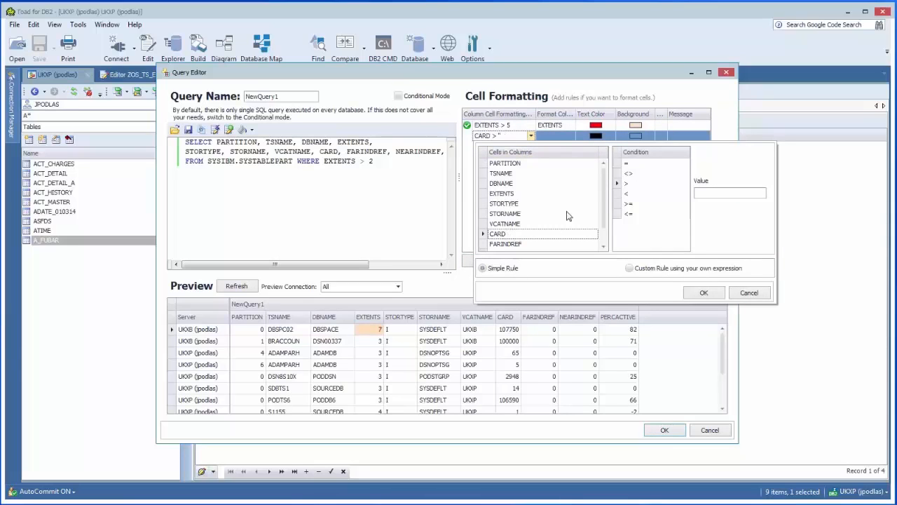
left_click(643, 184)
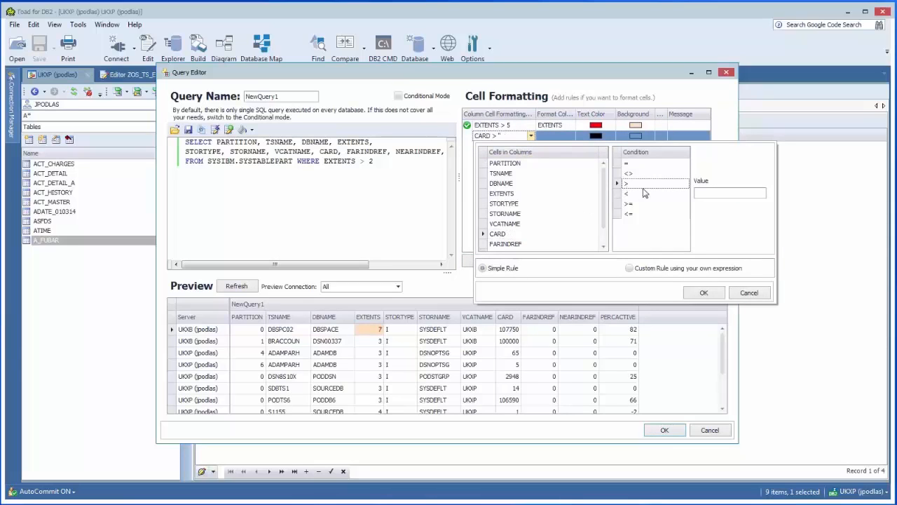
left_click(712, 194)
left_click(704, 294)
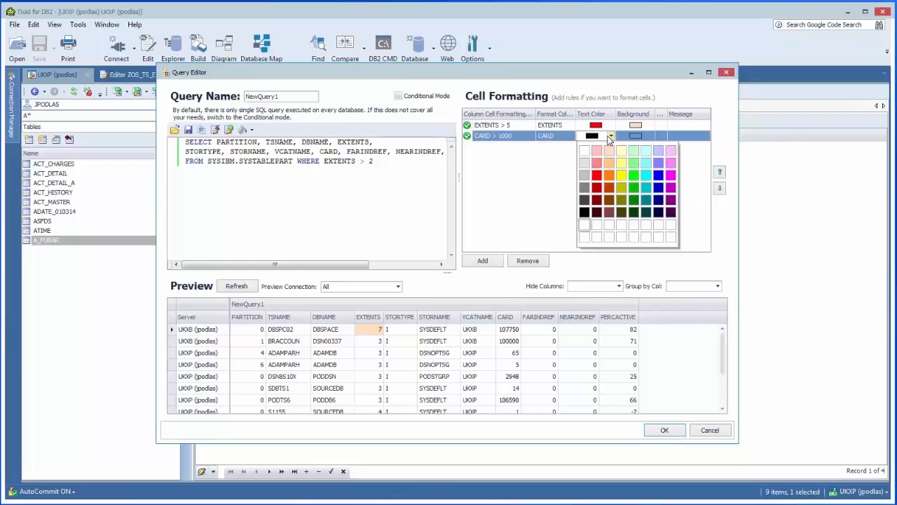
Format the CARD > 1000 rule with blue text on a light pink background
left_click(658, 177)
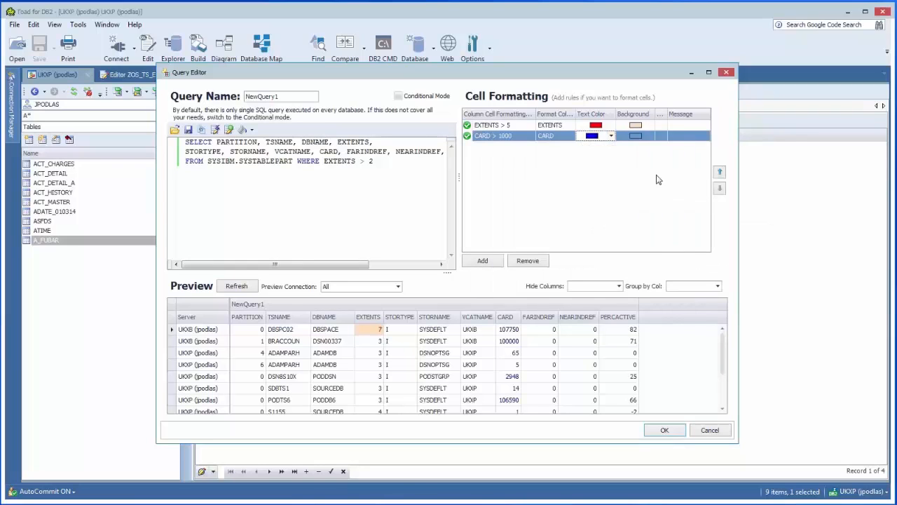
left_click(642, 136)
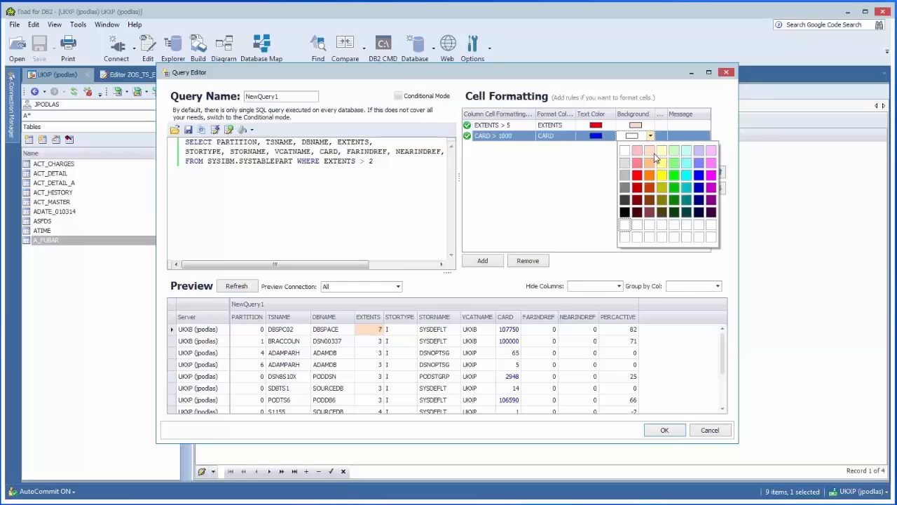
left_click(711, 151)
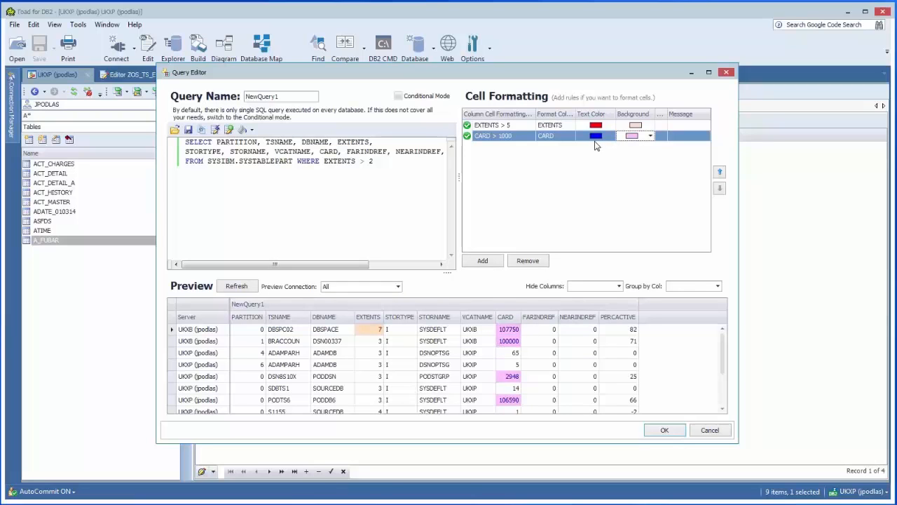
Accept the new query with its formatting rules and run the custom multi-database query
left_click(659, 431)
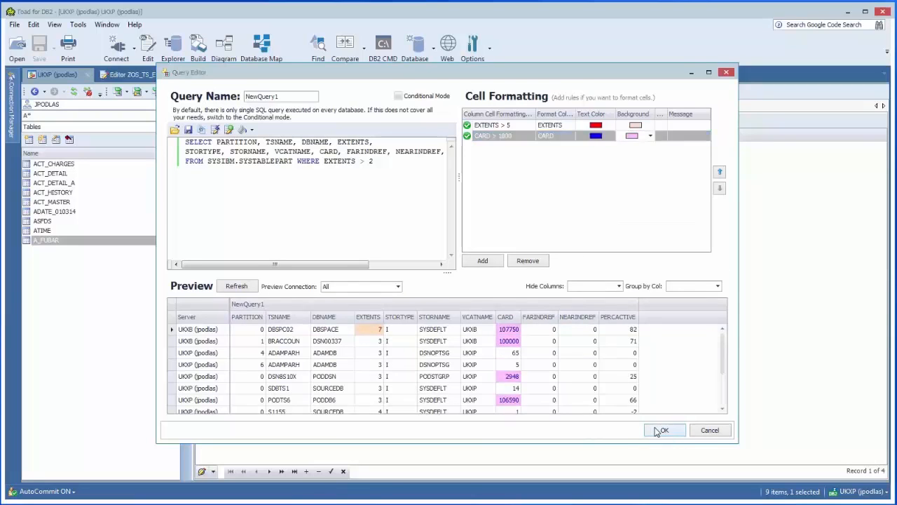
left_click(530, 416)
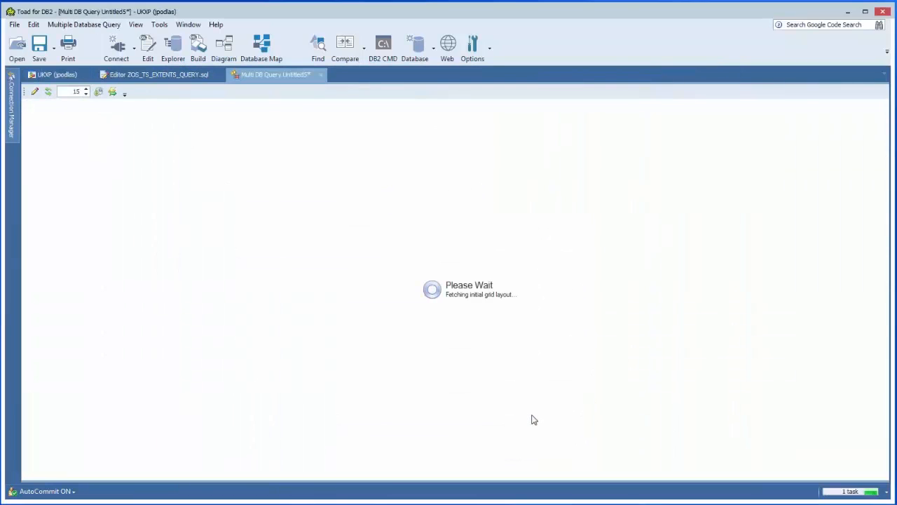